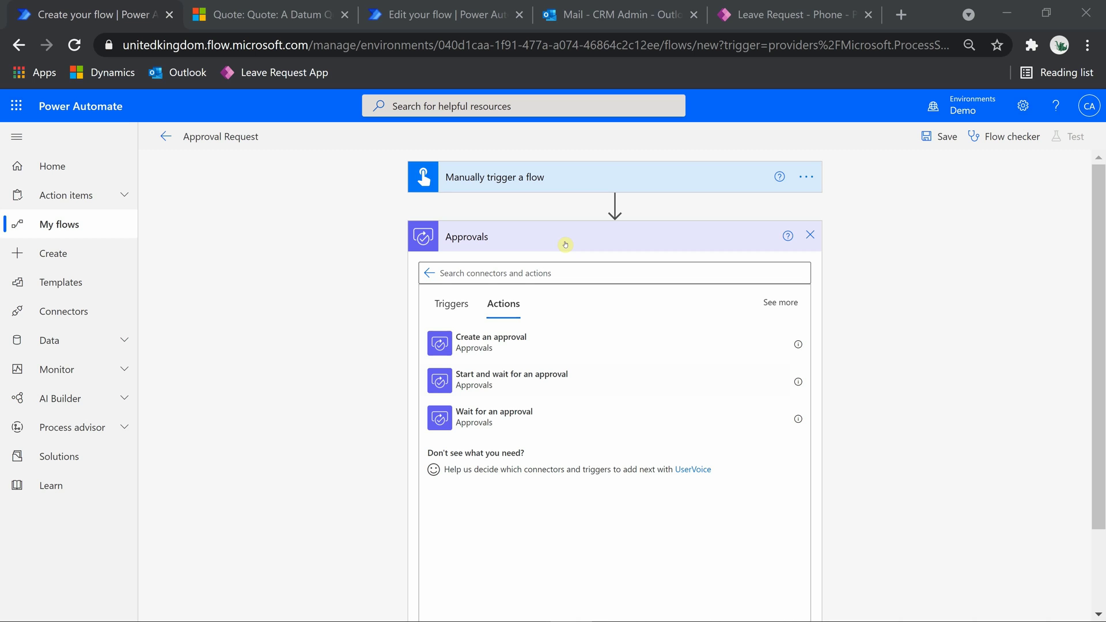
Add a 'Start and wait for an approval' action after the manual trigger and list its approval types.
{"action": "left_click", "coordinate": [528, 389]}
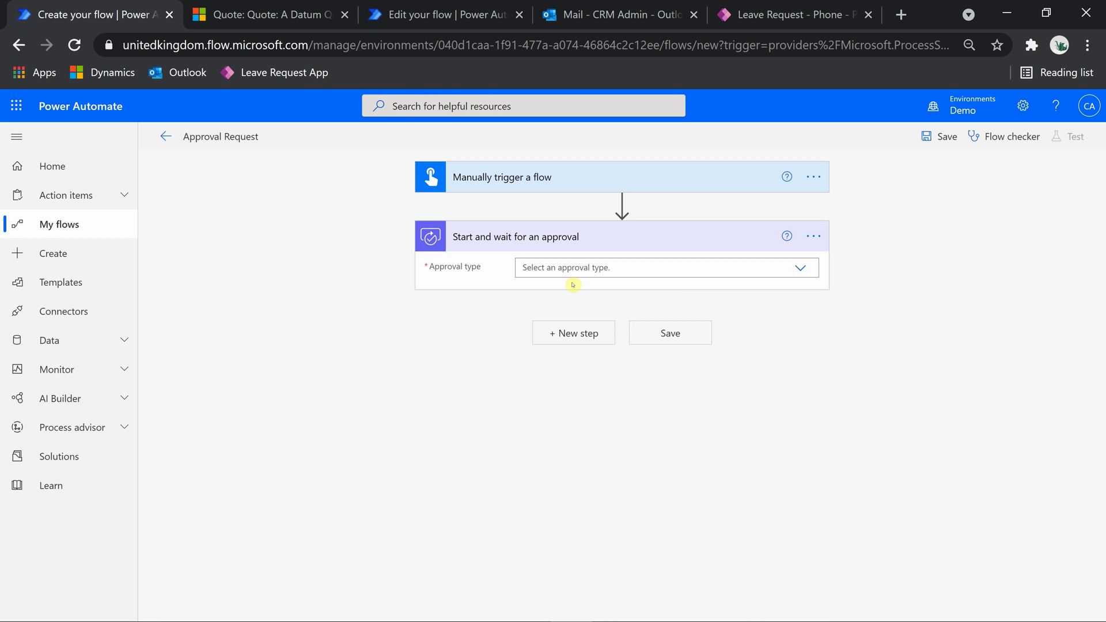
{"action": "left_click", "coordinate": [801, 269]}
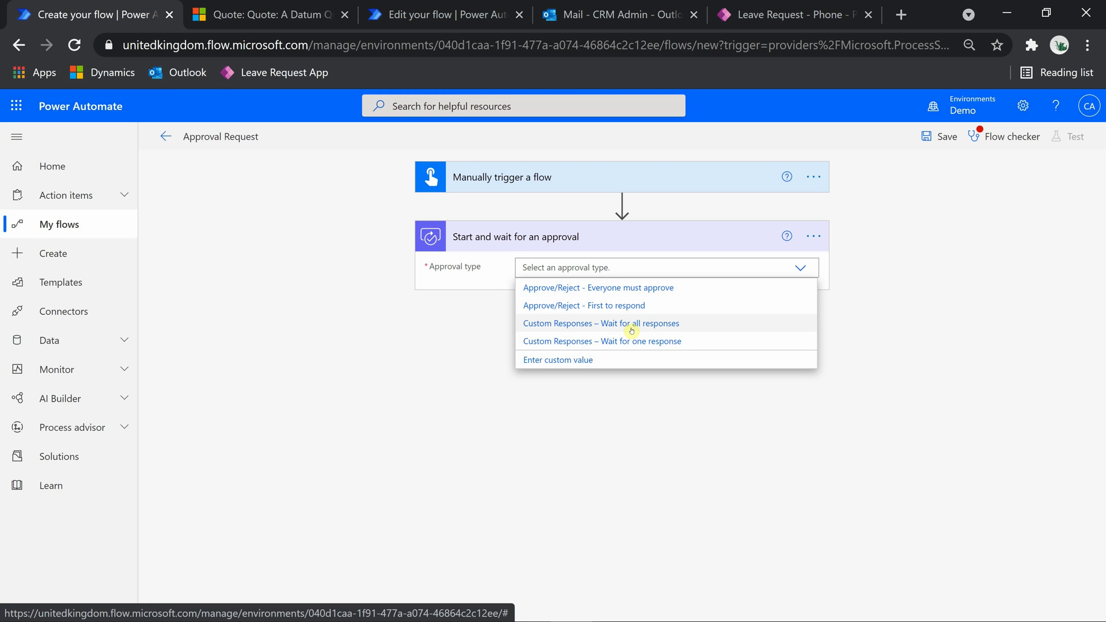
Choose 'Approve/Reject - Everyone must approve' as the type and title the approval 'Approval'.
{"action": "left_click", "coordinate": [604, 294]}
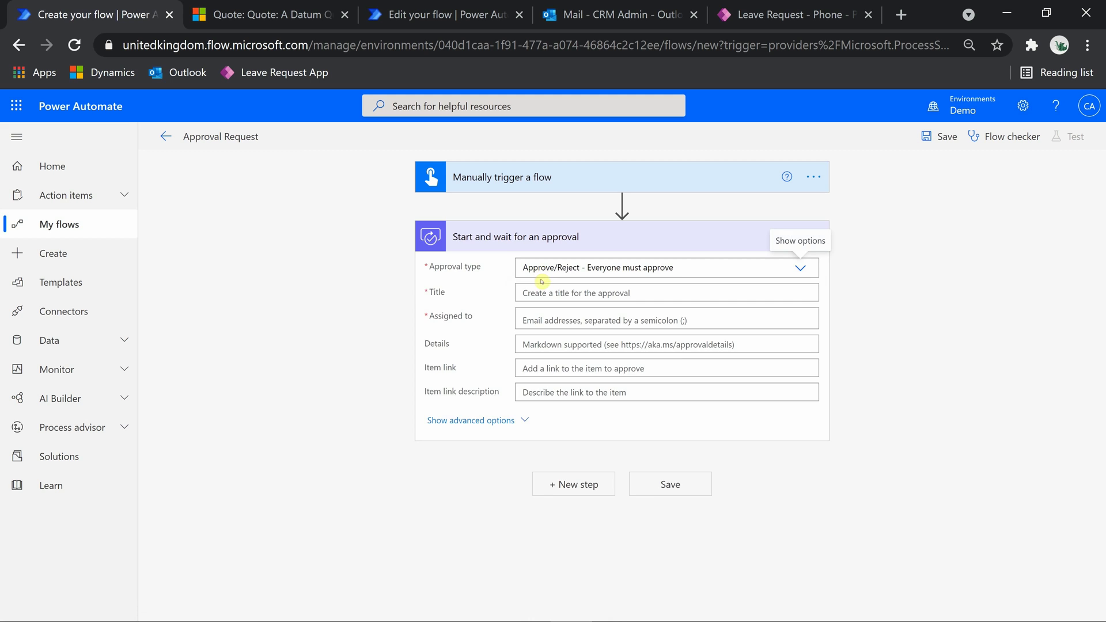
{"action": "left_click", "coordinate": [547, 291]}
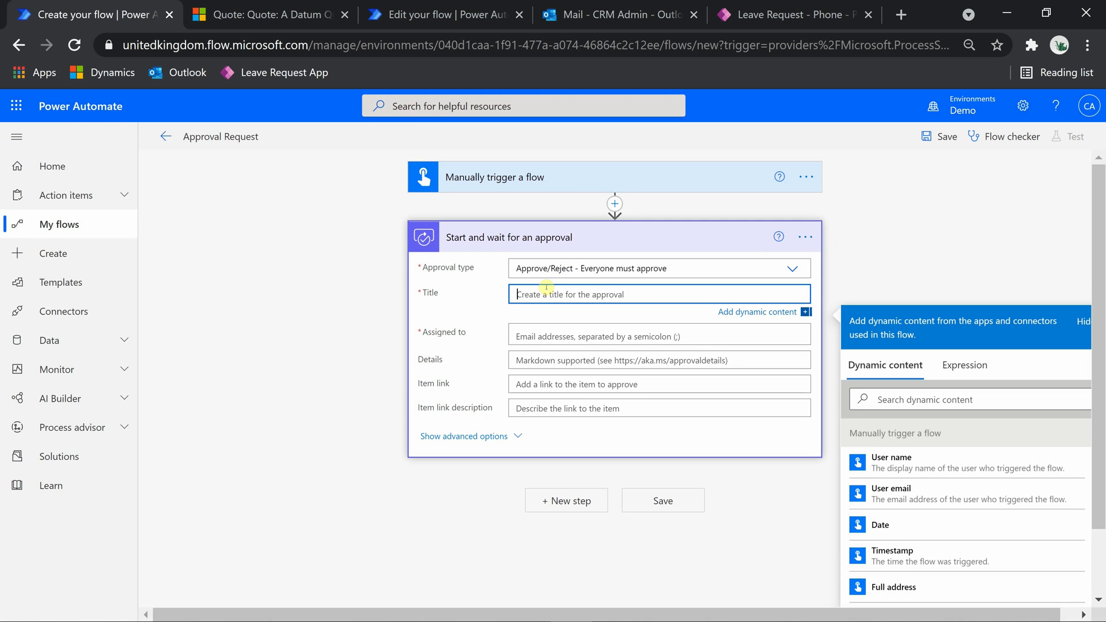
{"action": "type", "text": "Approval"}
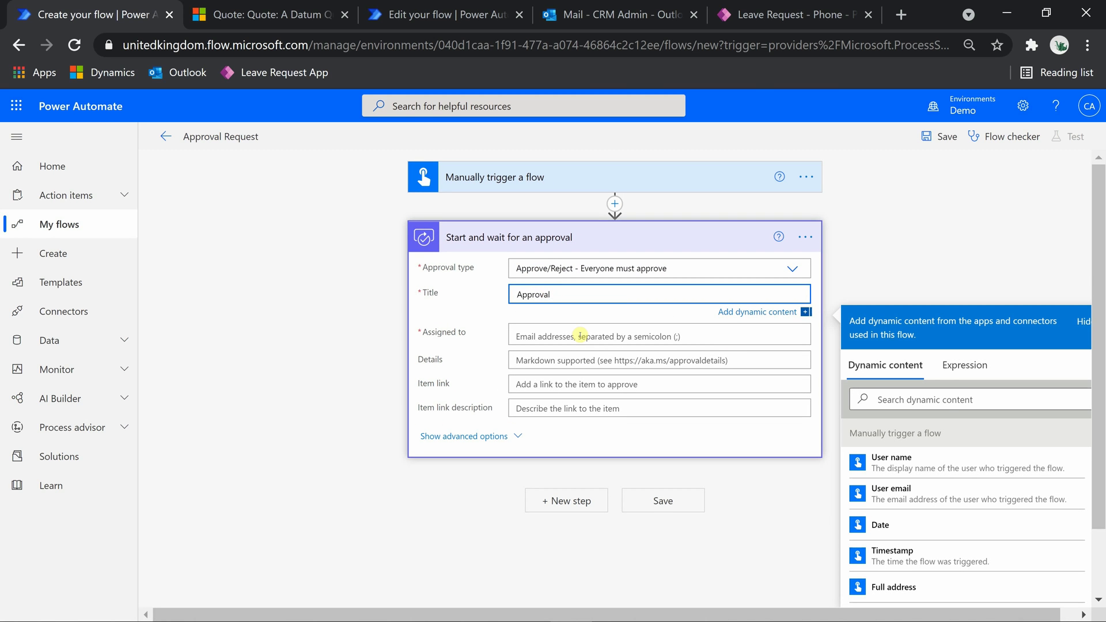
{"action": "left_click", "coordinate": [580, 336]}
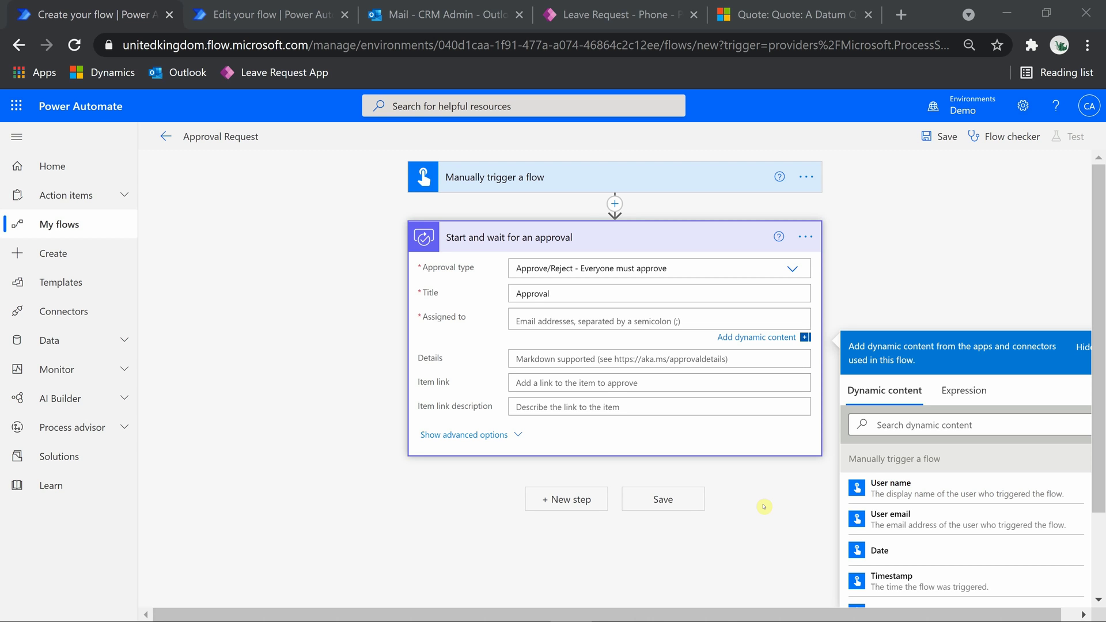
Switch to the A Datum Quote record, whose approval status reads Requires Approval.
{"action": "left_click", "coordinate": [787, 13]}
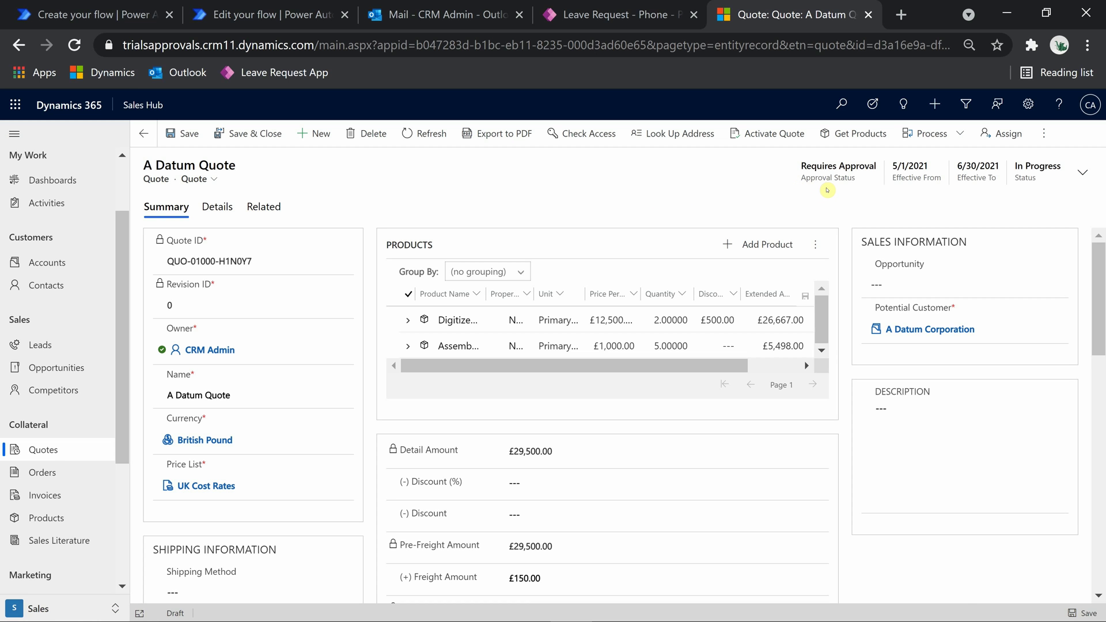
Open the Quote Approval Flow editor and review the expanded approval step's settings.
{"action": "left_click", "coordinate": [279, 4]}
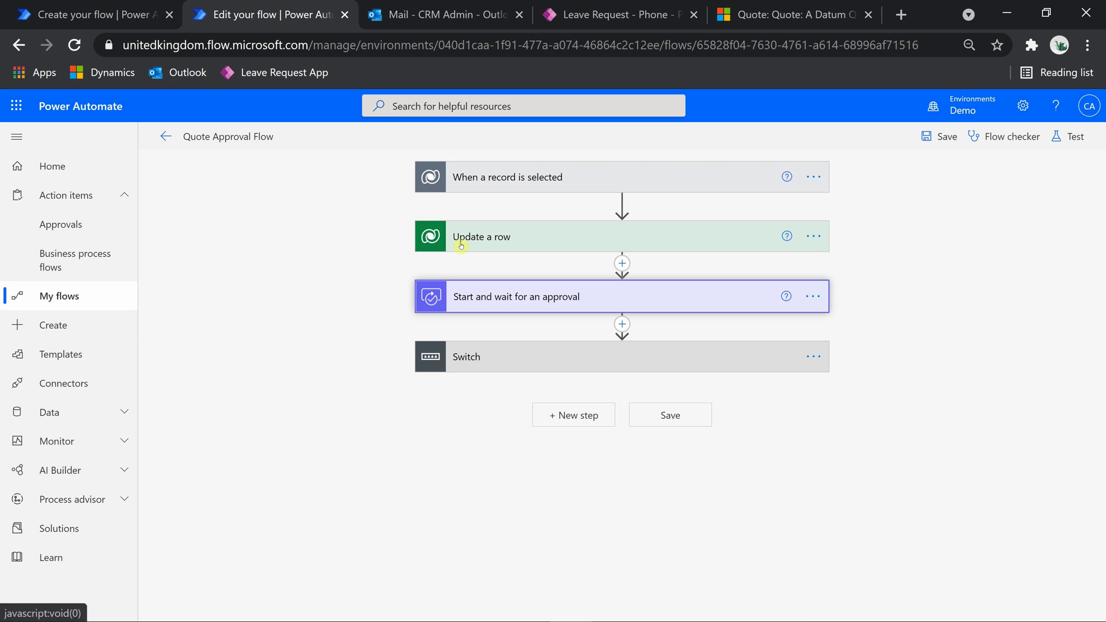
{"action": "left_click", "coordinate": [475, 298]}
{"action": "scroll", "coordinate": [580, 302], "scroll_direction": "down", "scroll_amount": 2}
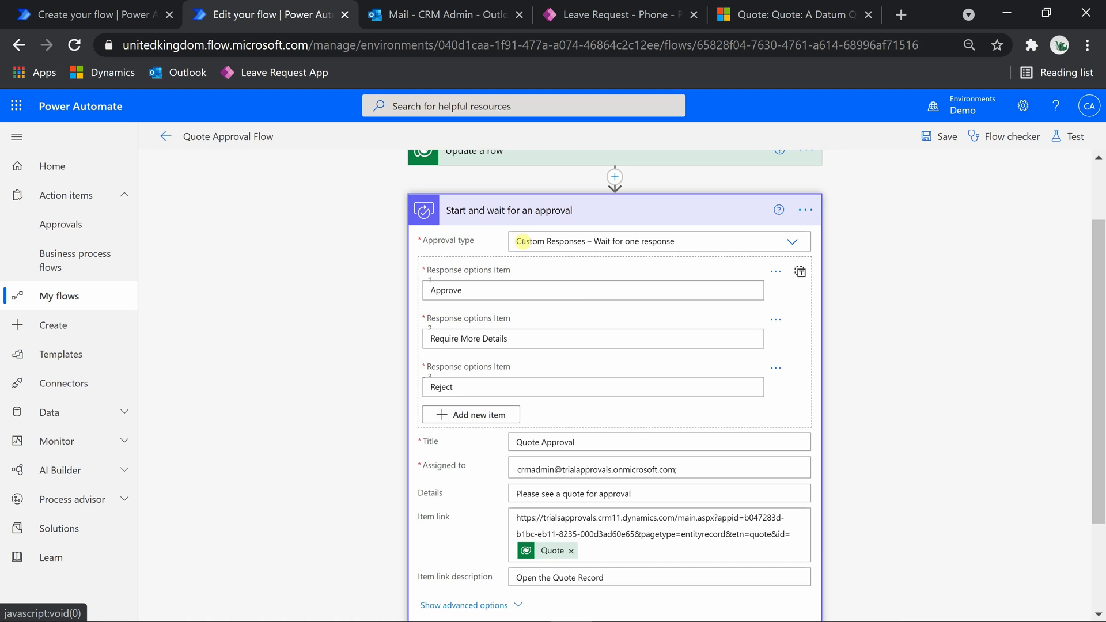
{"action": "scroll", "coordinate": [575, 306], "scroll_direction": "down", "scroll_amount": 2}
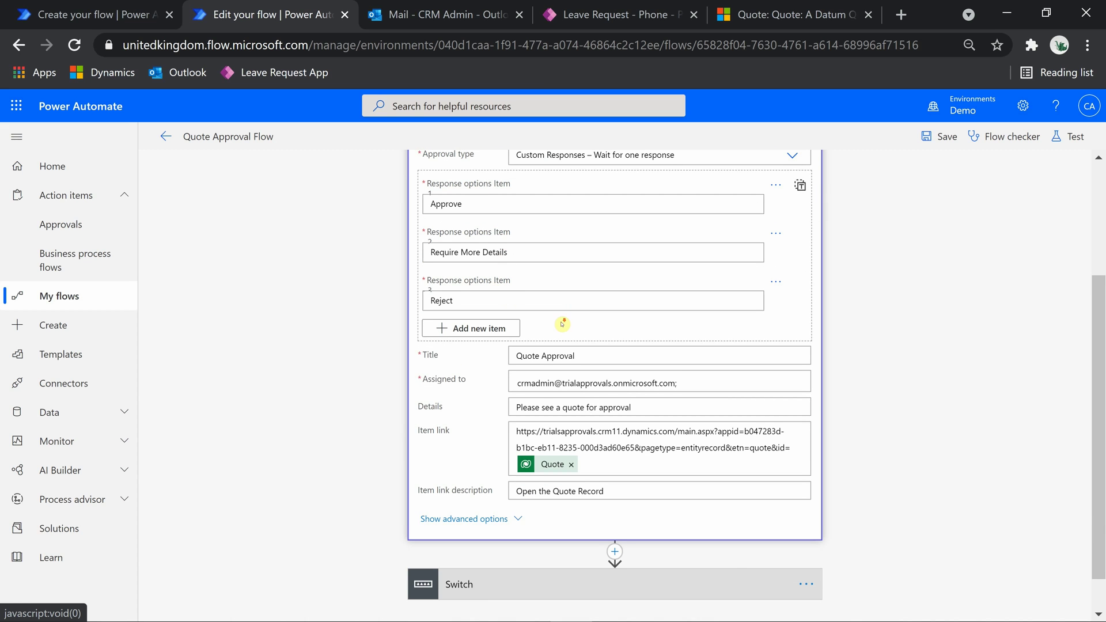
{"action": "scroll", "coordinate": [562, 324], "scroll_direction": "down", "scroll_amount": 1}
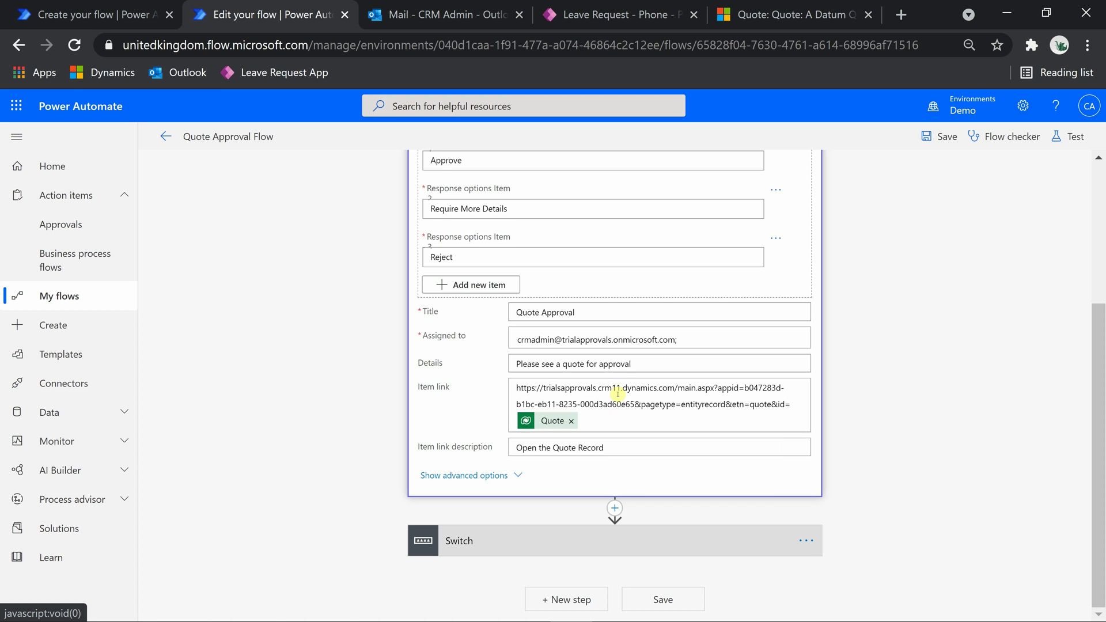
{"action": "scroll", "coordinate": [610, 411], "scroll_direction": "up", "scroll_amount": 2}
{"action": "scroll", "coordinate": [619, 397], "scroll_direction": "down", "scroll_amount": 2}
Expand the Switch on Outcome to see the Approve branch running 'Update Quote to Approved'.
{"action": "left_click", "coordinate": [570, 538]}
{"action": "scroll", "coordinate": [680, 461], "scroll_direction": "down", "scroll_amount": 5}
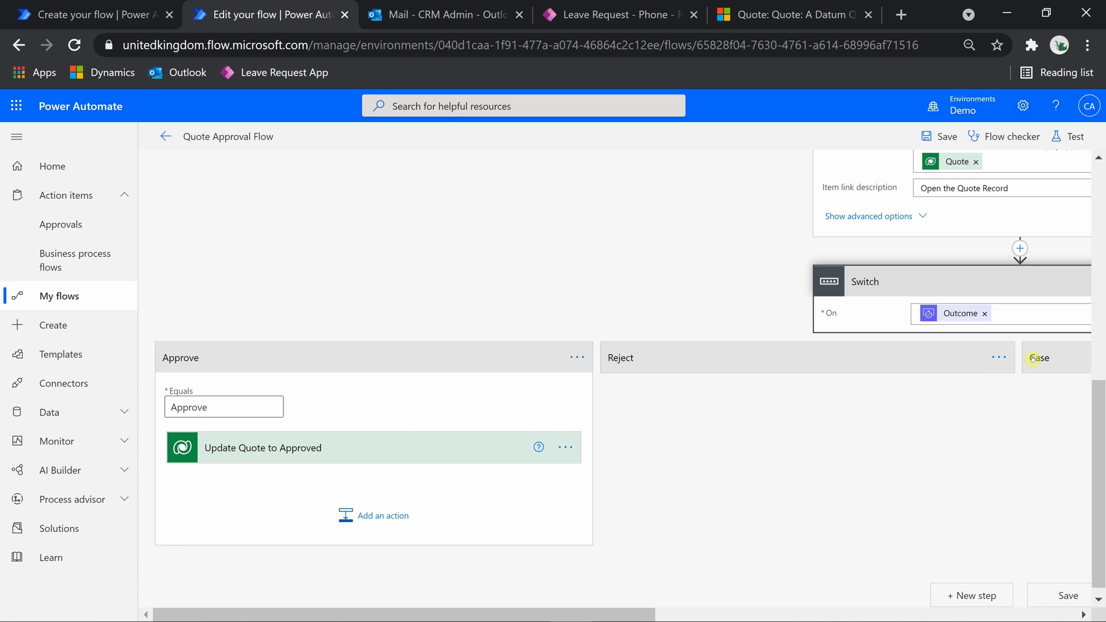
{"action": "scroll", "coordinate": [724, 509], "scroll_direction": "up", "scroll_amount": 2}
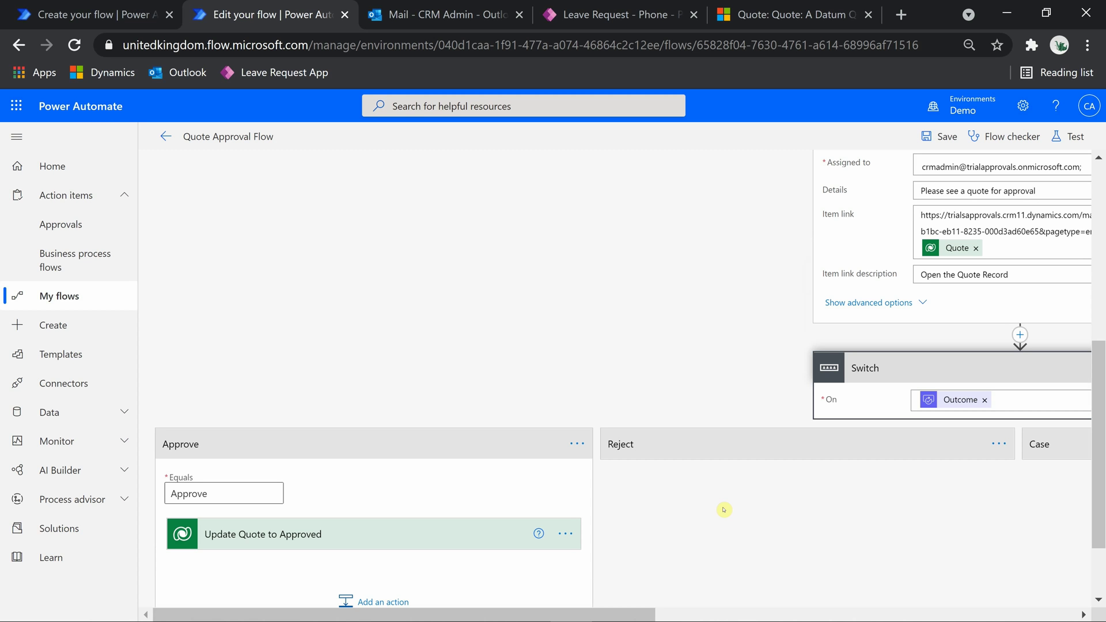
Run the Quote Approval Flow on the A Datum Quote from the record's Flow menu.
{"action": "left_click", "coordinate": [780, 8]}
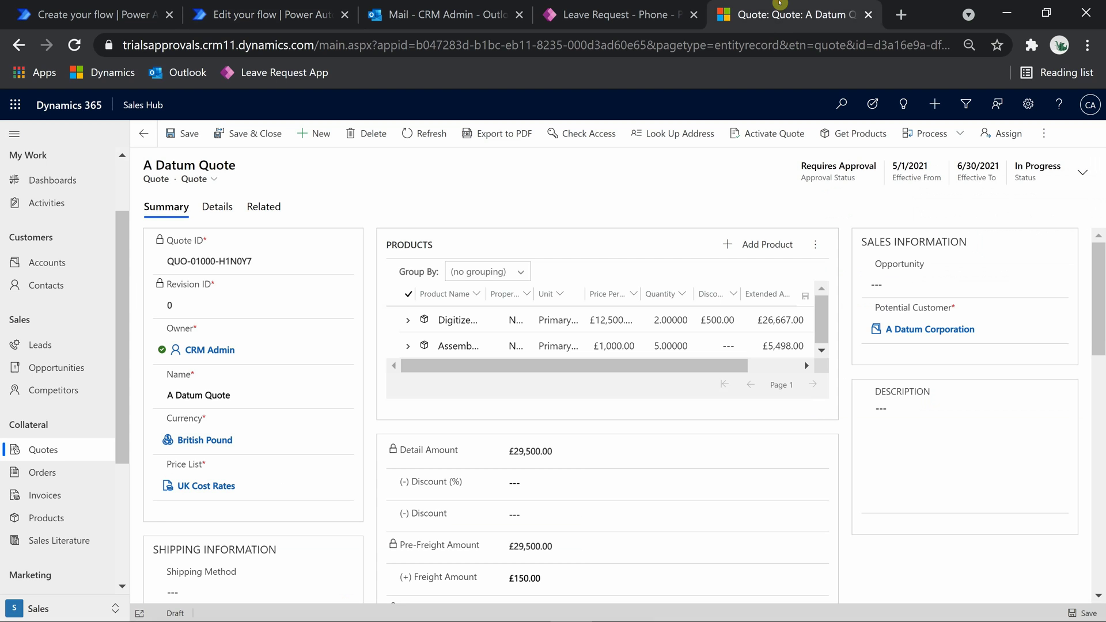
{"action": "left_click", "coordinate": [1044, 133]}
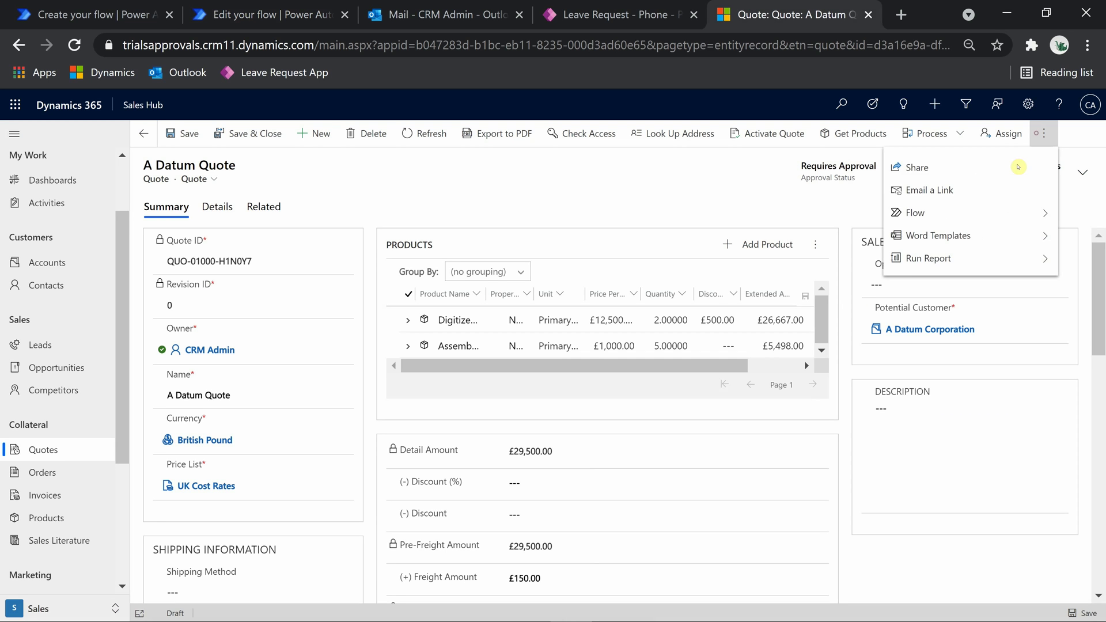
{"action": "left_click", "coordinate": [984, 211]}
{"action": "left_click", "coordinate": [969, 274]}
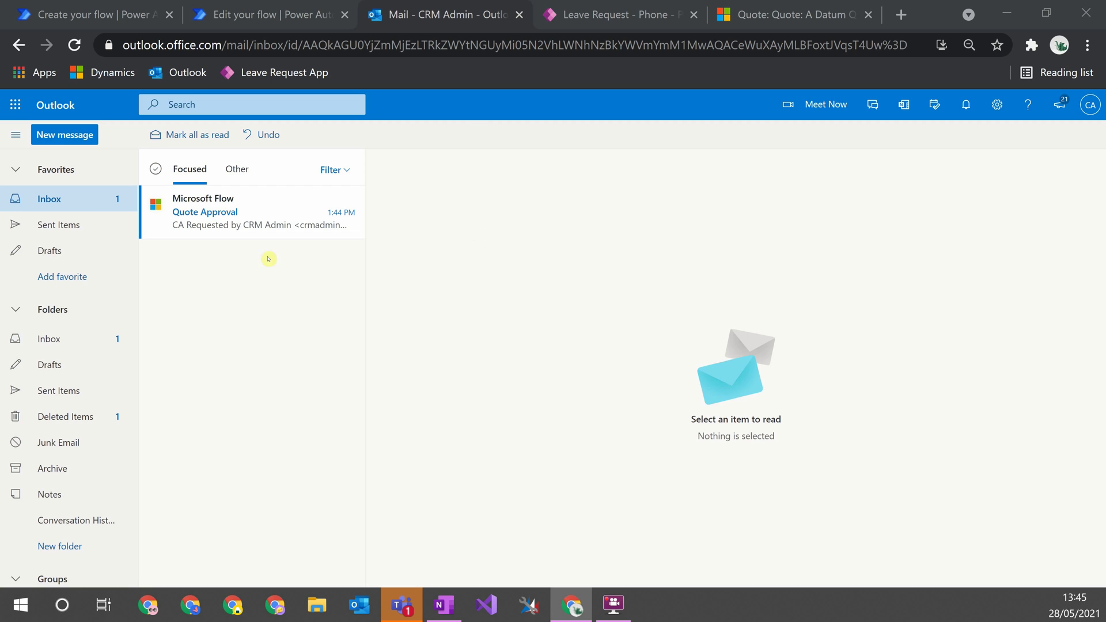
Open the Quote Approval email, select the Approve response, and start adding a comment.
{"action": "left_click", "coordinate": [230, 218]}
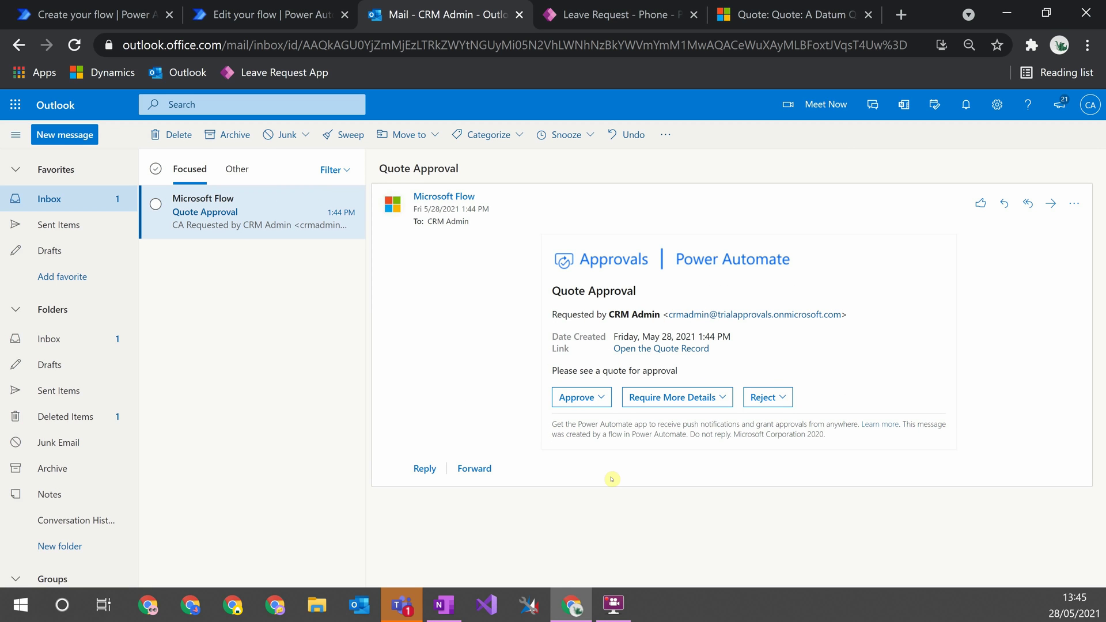
{"action": "left_click", "coordinate": [599, 399]}
{"action": "left_click", "coordinate": [579, 398]}
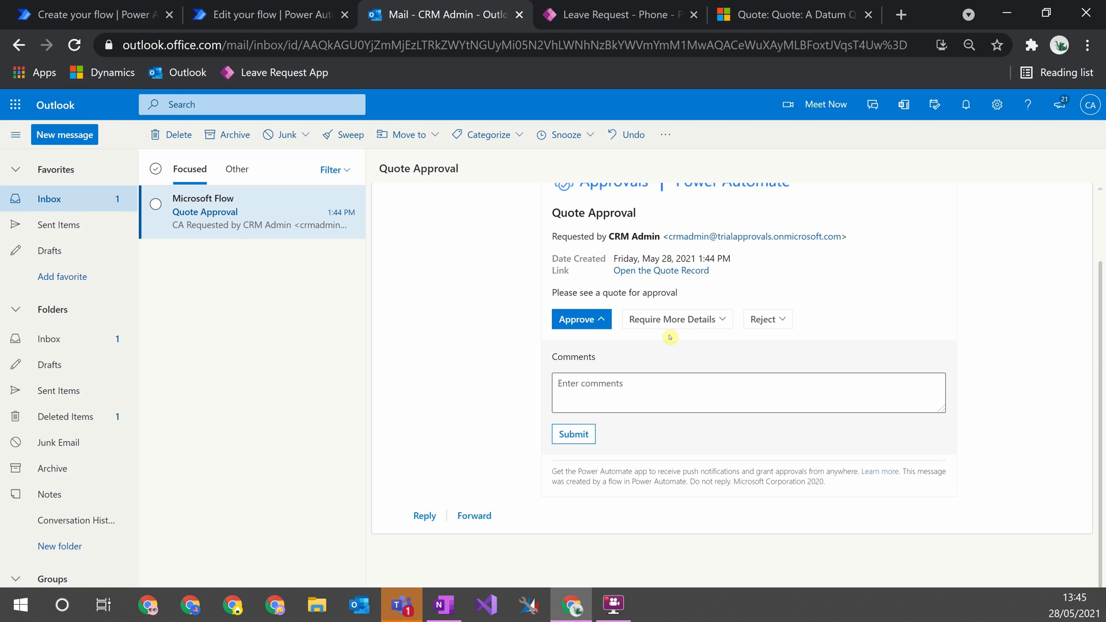
{"action": "left_click", "coordinate": [621, 403]}
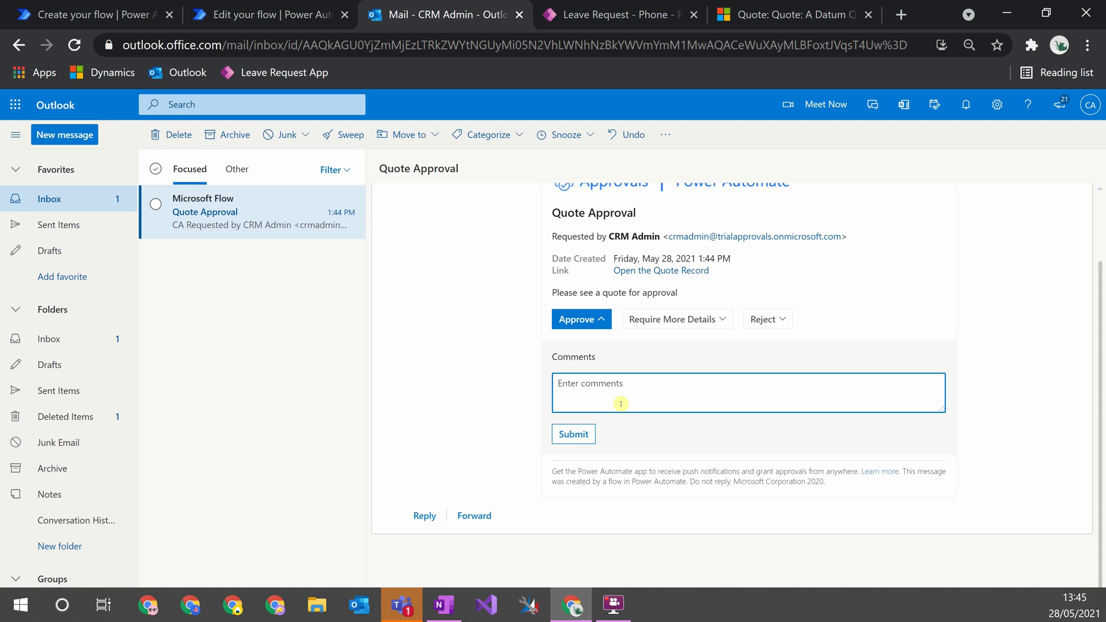
Open the latest Quote Approval request in the Teams approvals window.
{"action": "mouse_move", "coordinate": [403, 605]}
{"action": "left_click", "coordinate": [395, 570]}
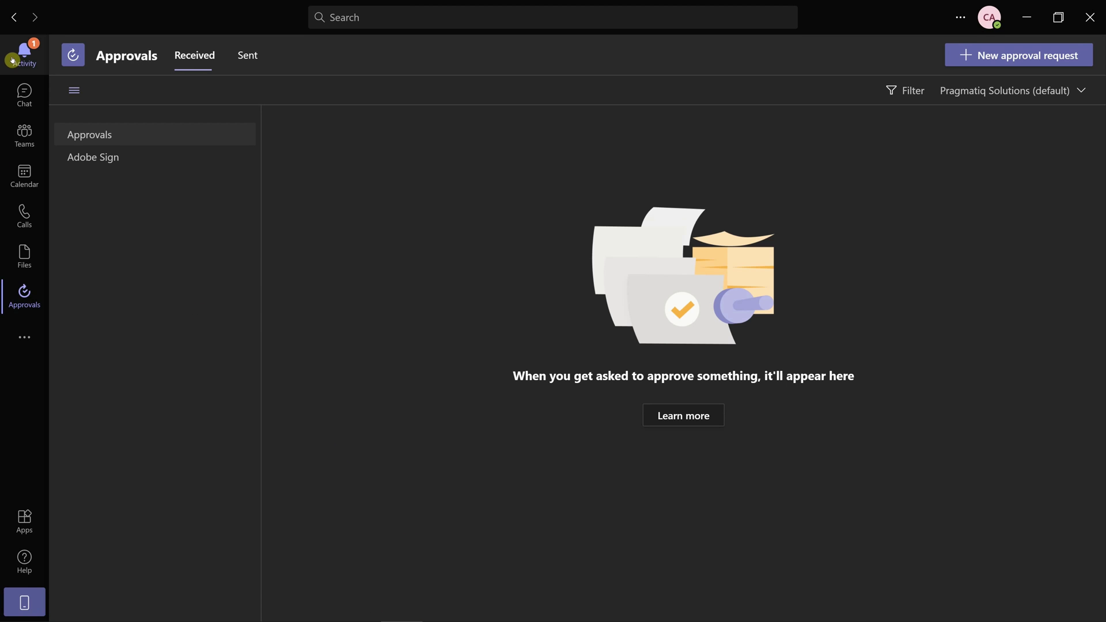
{"action": "left_click", "coordinate": [13, 59]}
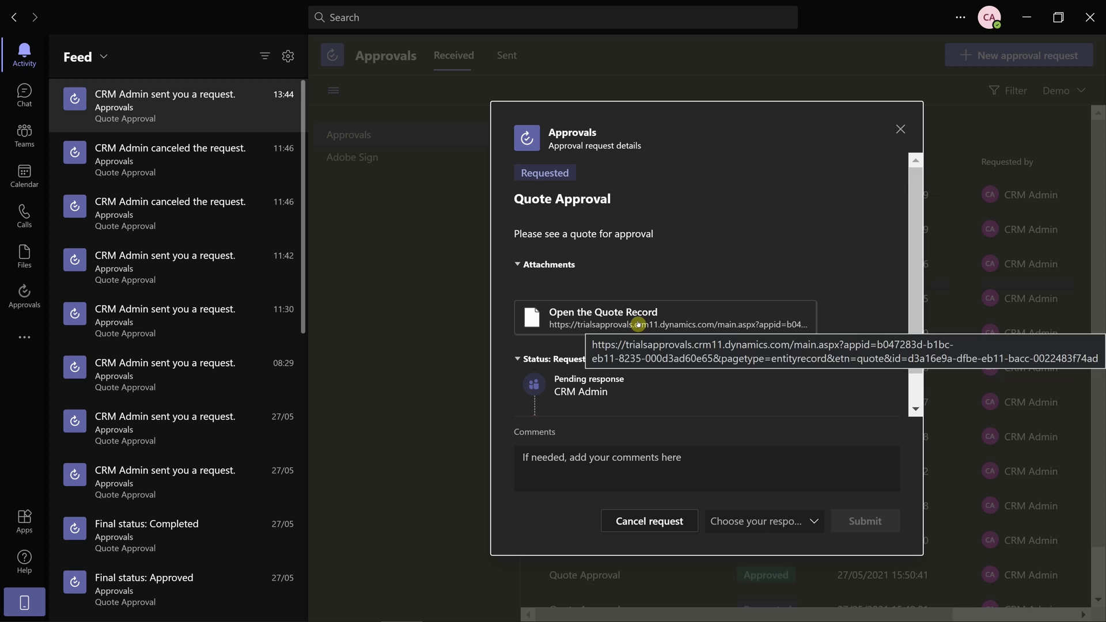
{"action": "scroll", "coordinate": [637, 322], "scroll_direction": "down", "scroll_amount": 1}
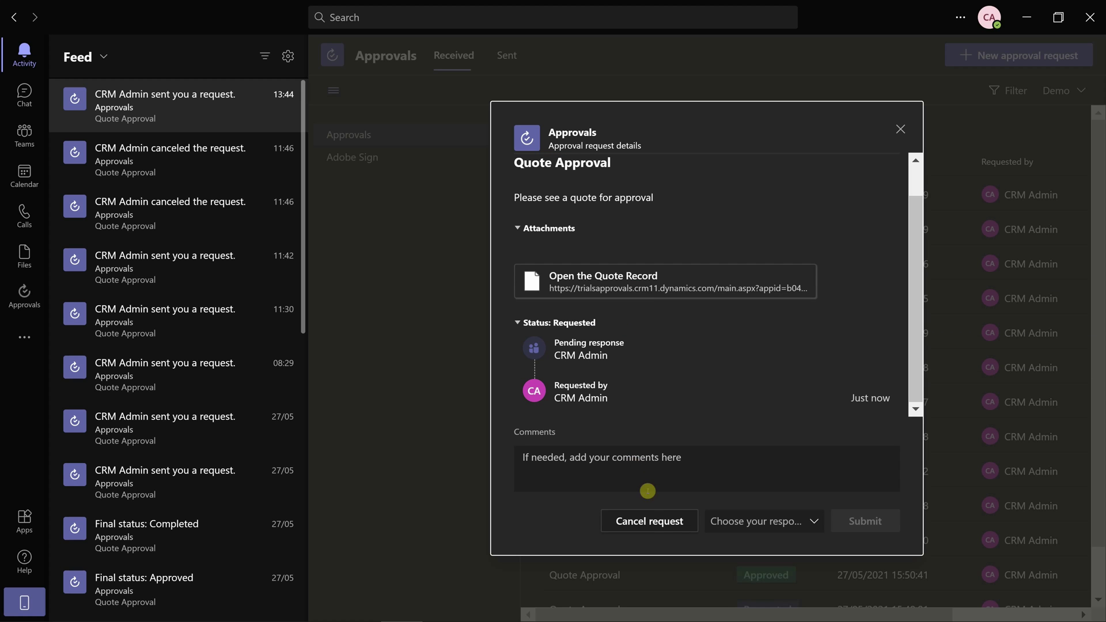
Submit an Approve response and check the completed request's outcome reads Approve.
{"action": "left_click", "coordinate": [797, 527]}
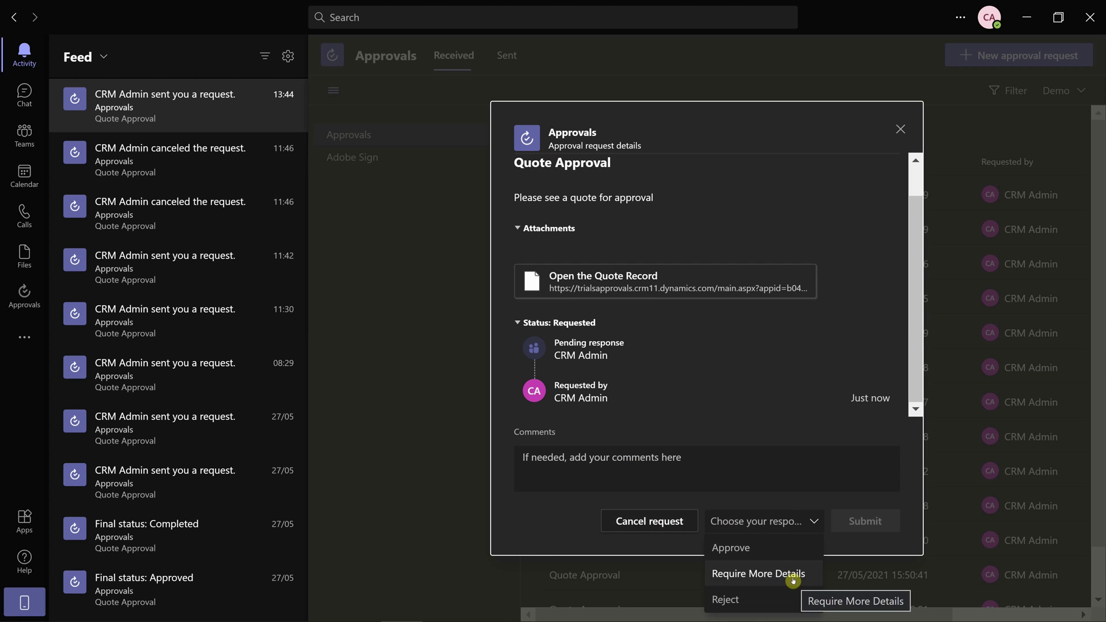
{"action": "left_click", "coordinate": [783, 550]}
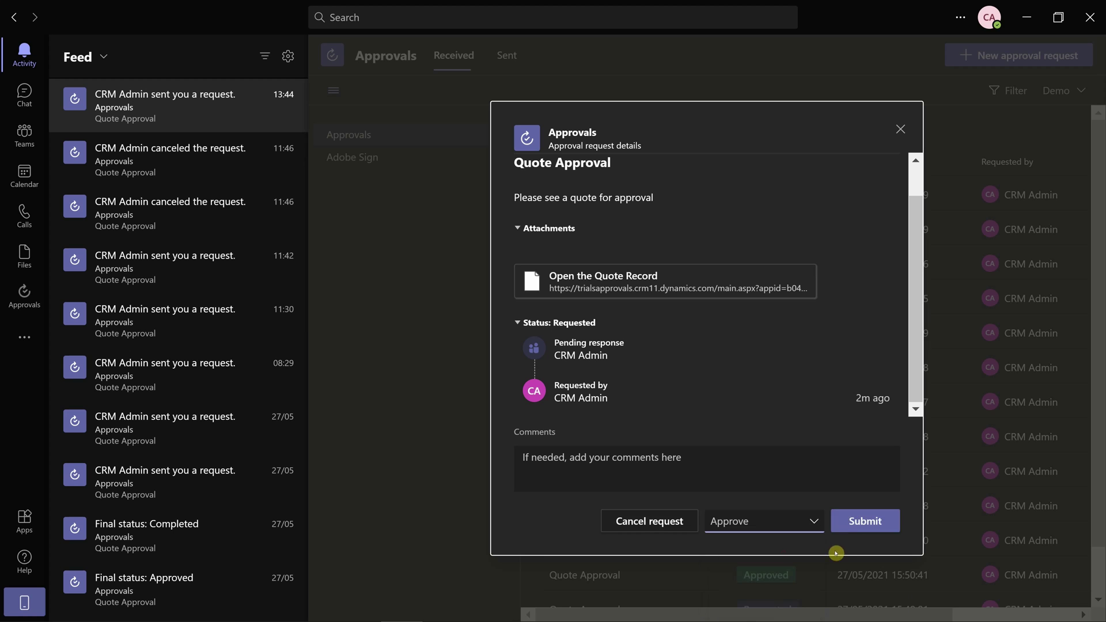
{"action": "left_click", "coordinate": [856, 522]}
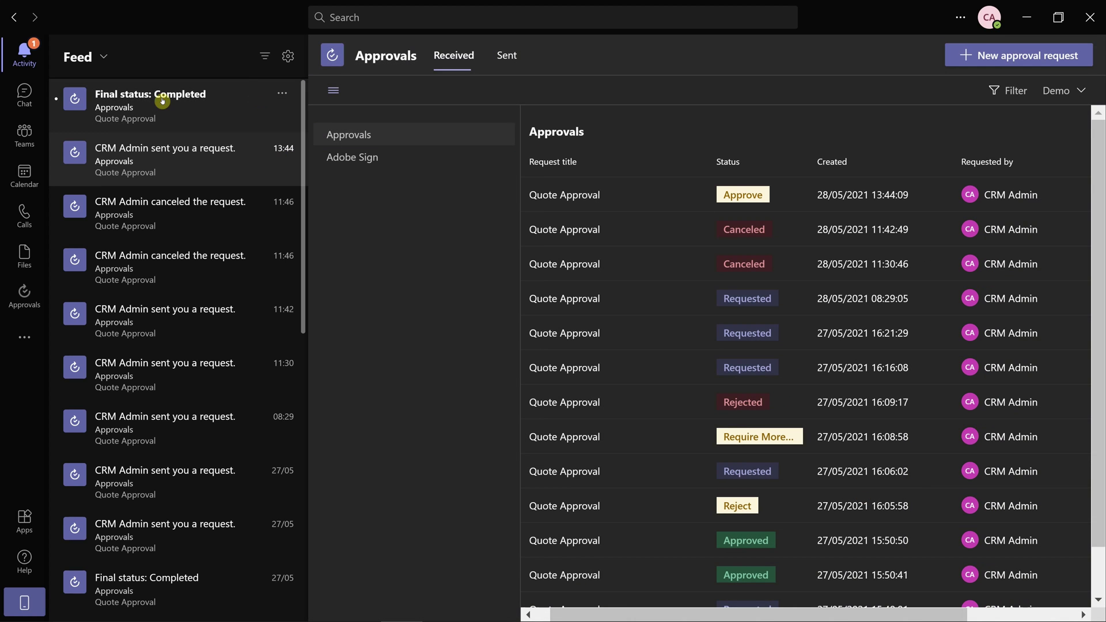
{"action": "left_click", "coordinate": [163, 99]}
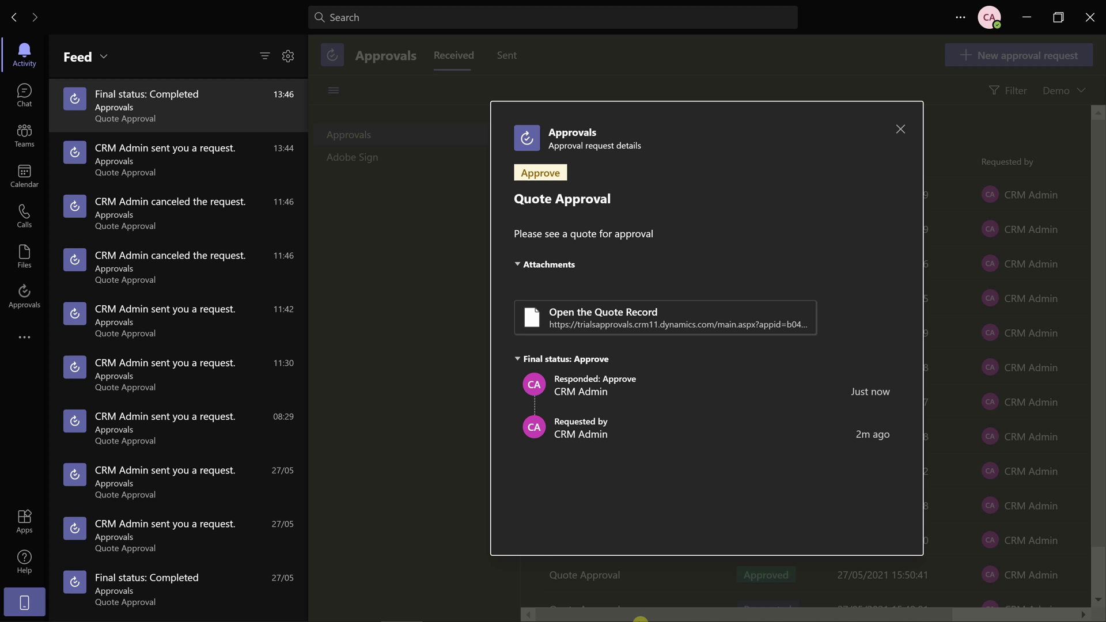
Return to the A Datum Quote record and refresh it so the status shows Approved.
{"action": "mouse_move", "coordinate": [612, 611]}
{"action": "left_click", "coordinate": [572, 604]}
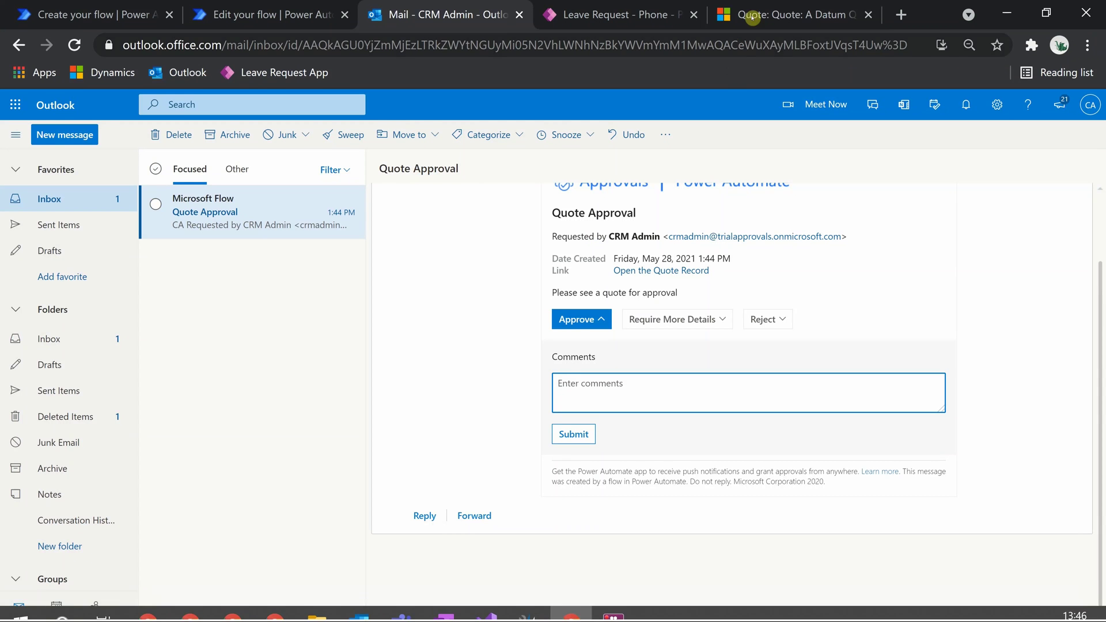
{"action": "left_click", "coordinate": [770, 16]}
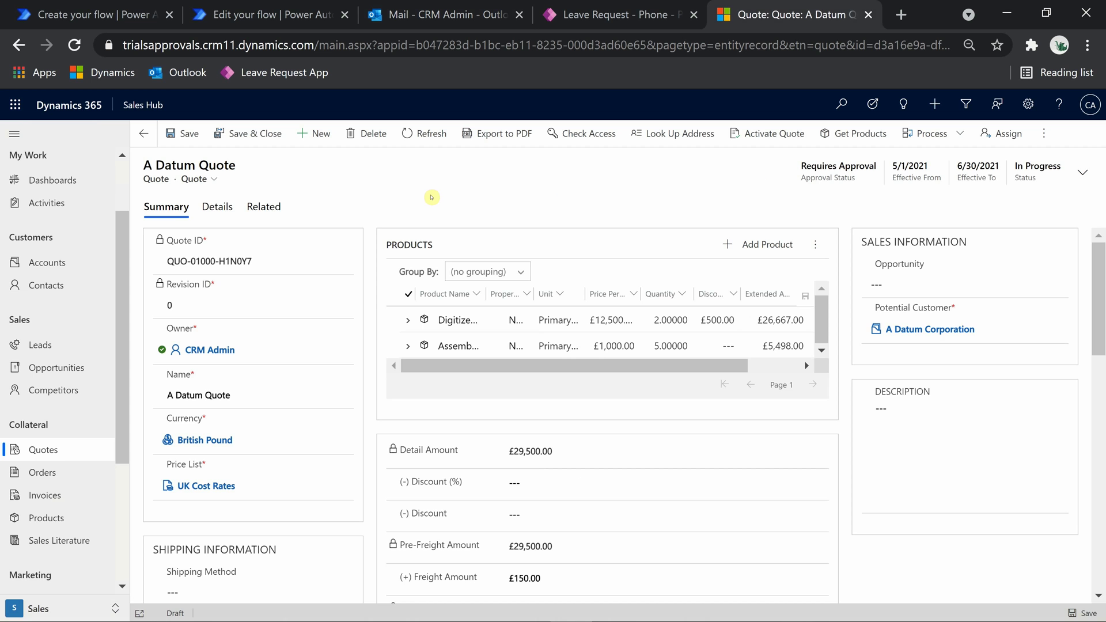
{"action": "key", "text": "F5"}
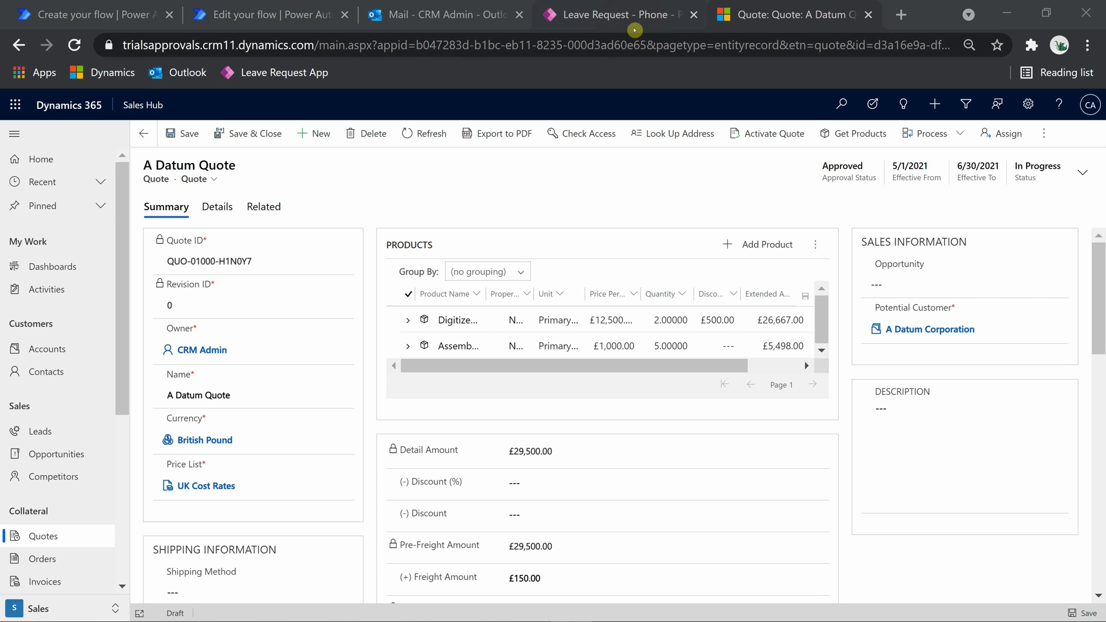
In the Leave Request - Phone studio, view HomeScreen, NewRequestScreen, SelectDatesScreen, then LoginScreen.
{"action": "left_click", "coordinate": [651, 15]}
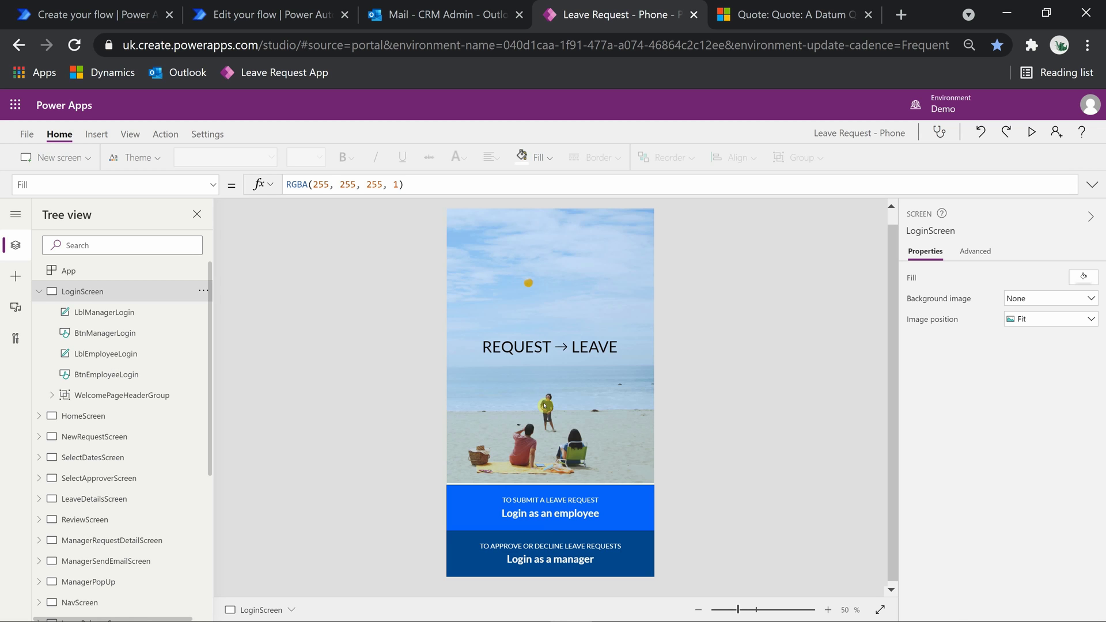
{"action": "left_click", "coordinate": [73, 415]}
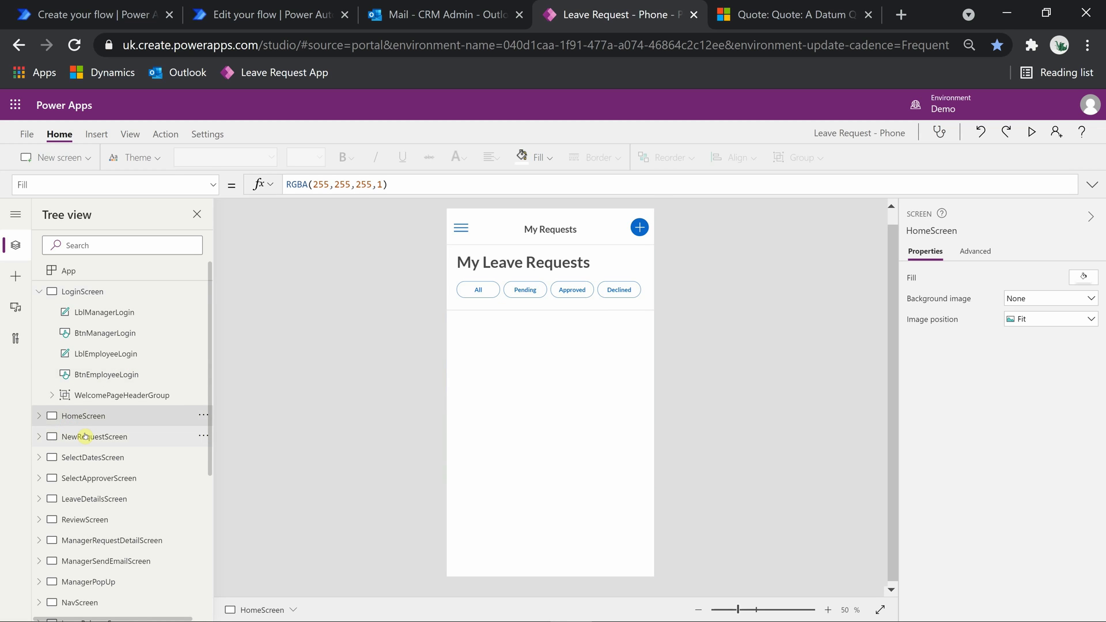
{"action": "left_click", "coordinate": [84, 437]}
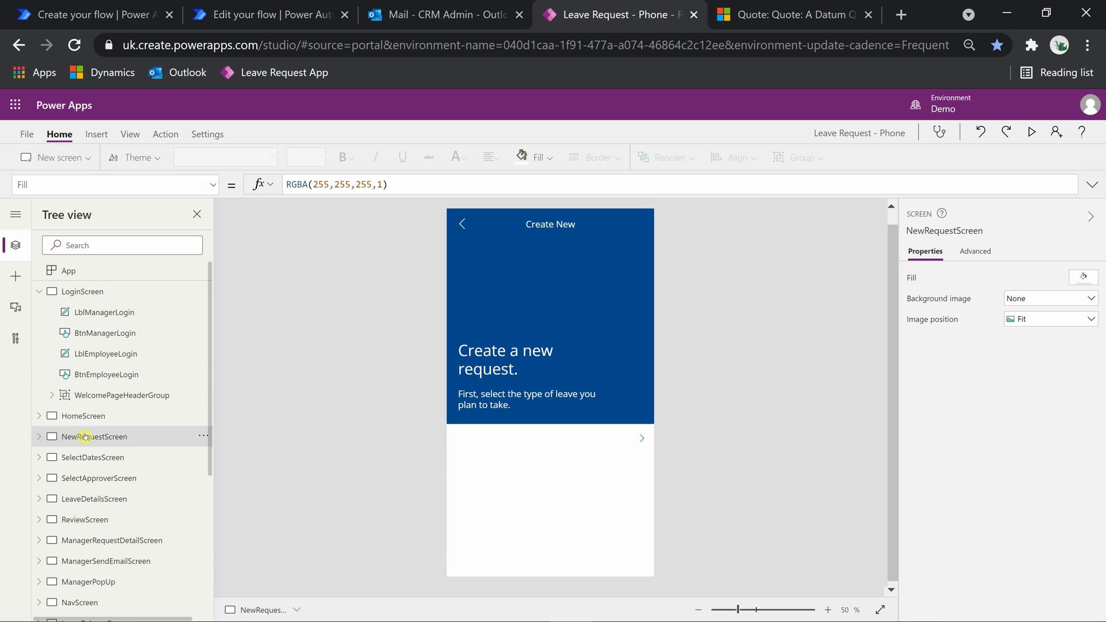
{"action": "left_click", "coordinate": [109, 458]}
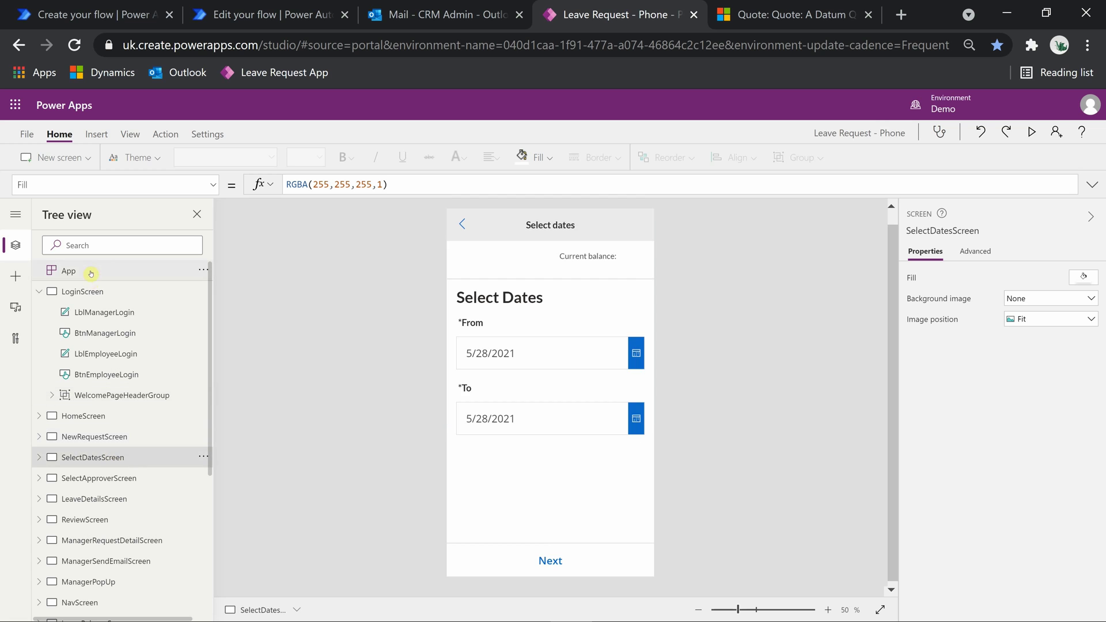
{"action": "left_click", "coordinate": [62, 291]}
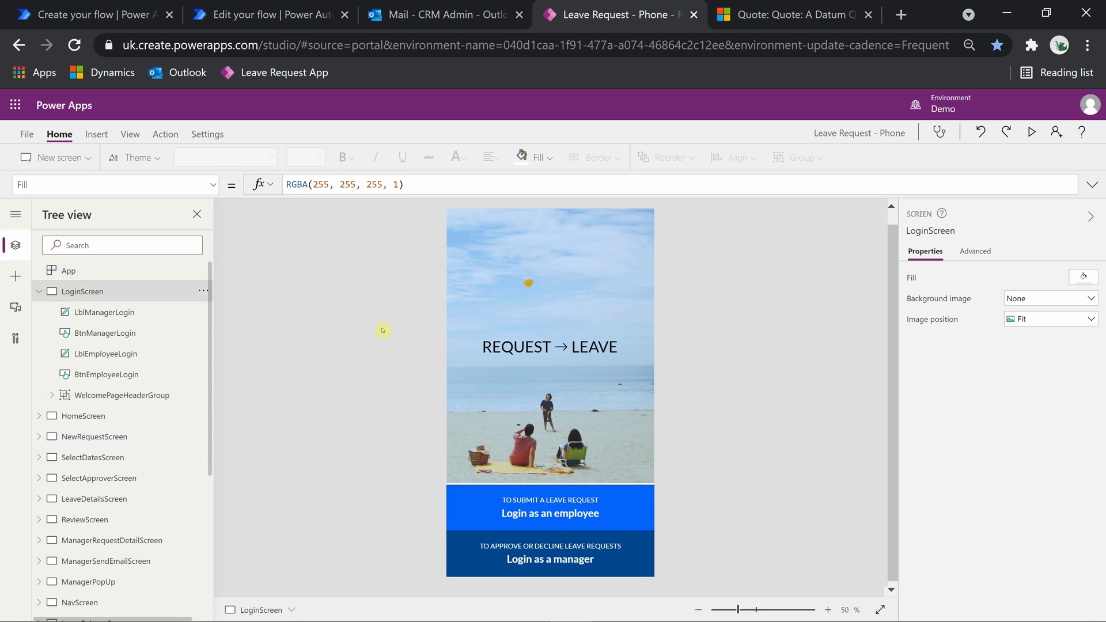